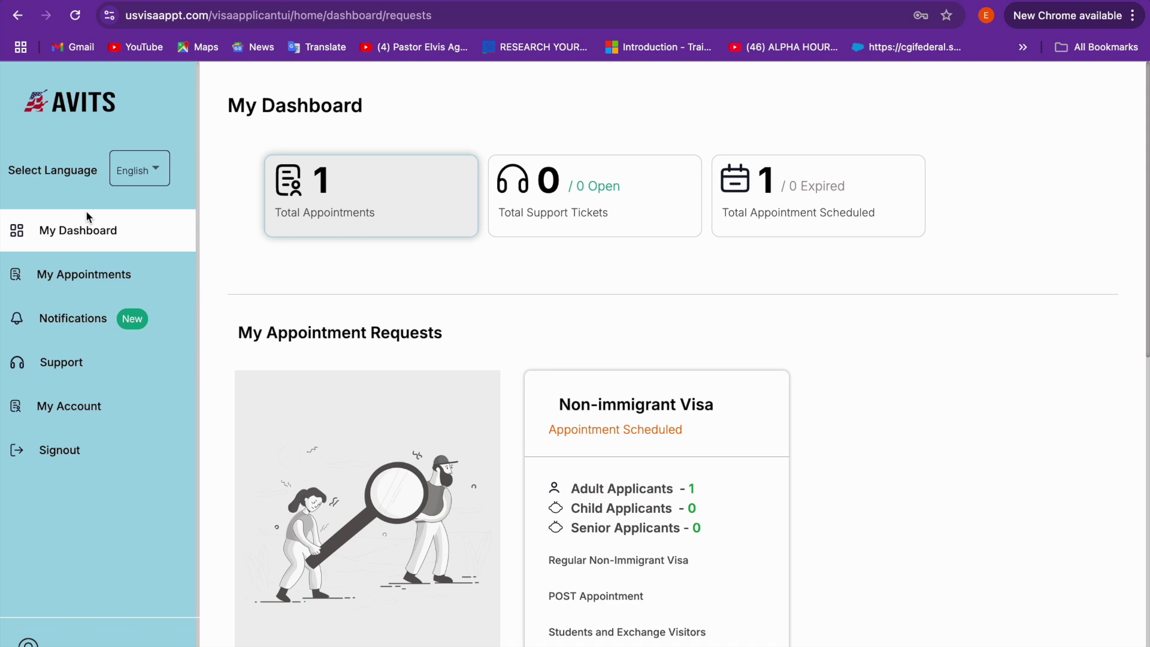
Download the appointment letter of the scheduled non-immigrant visa request and open the downloaded PDF
scroll(541, 420, down, 1)
scroll(541, 423, up, 1)
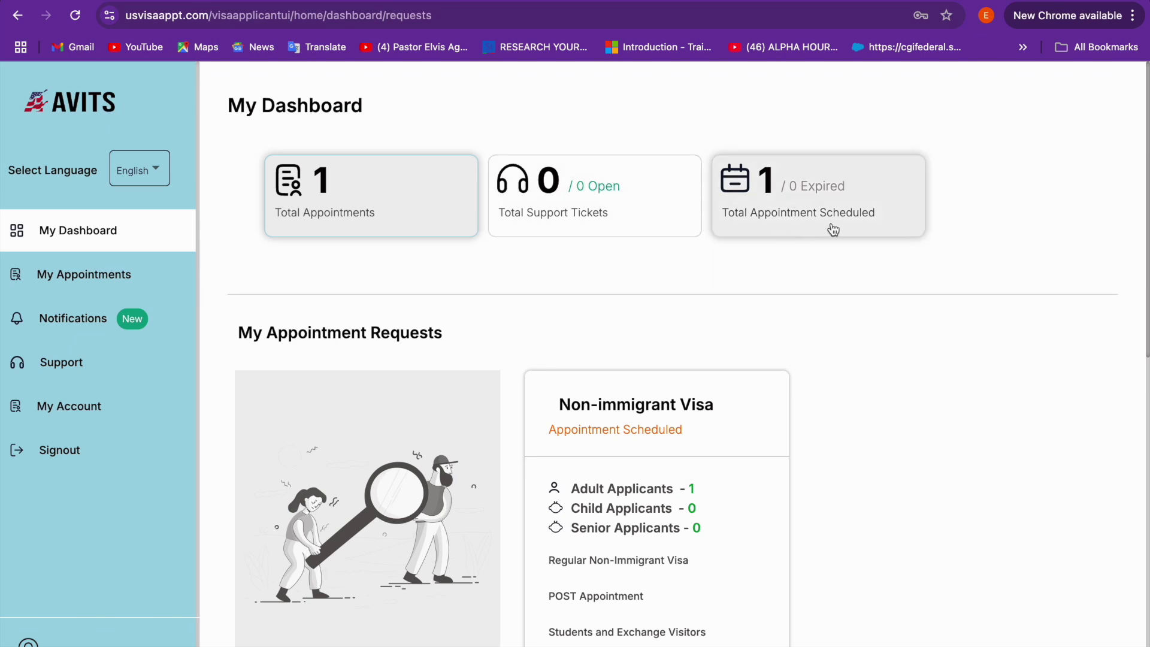
scroll(832, 229, down, 6)
scroll(832, 229, up, 2)
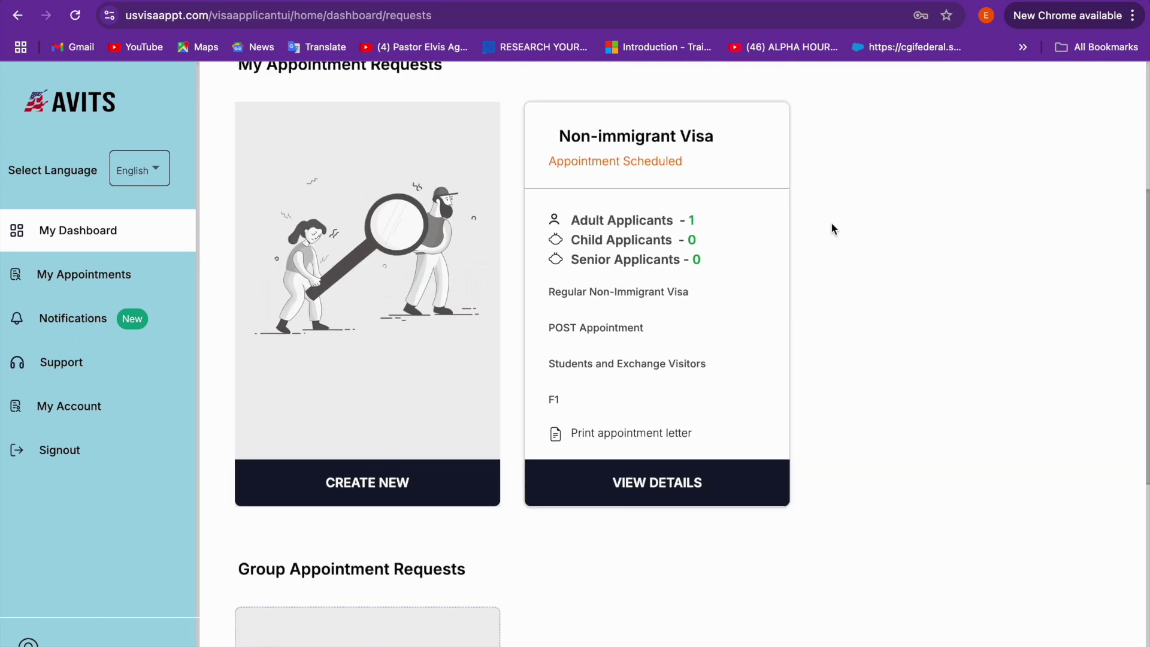
scroll(832, 225, up, 3)
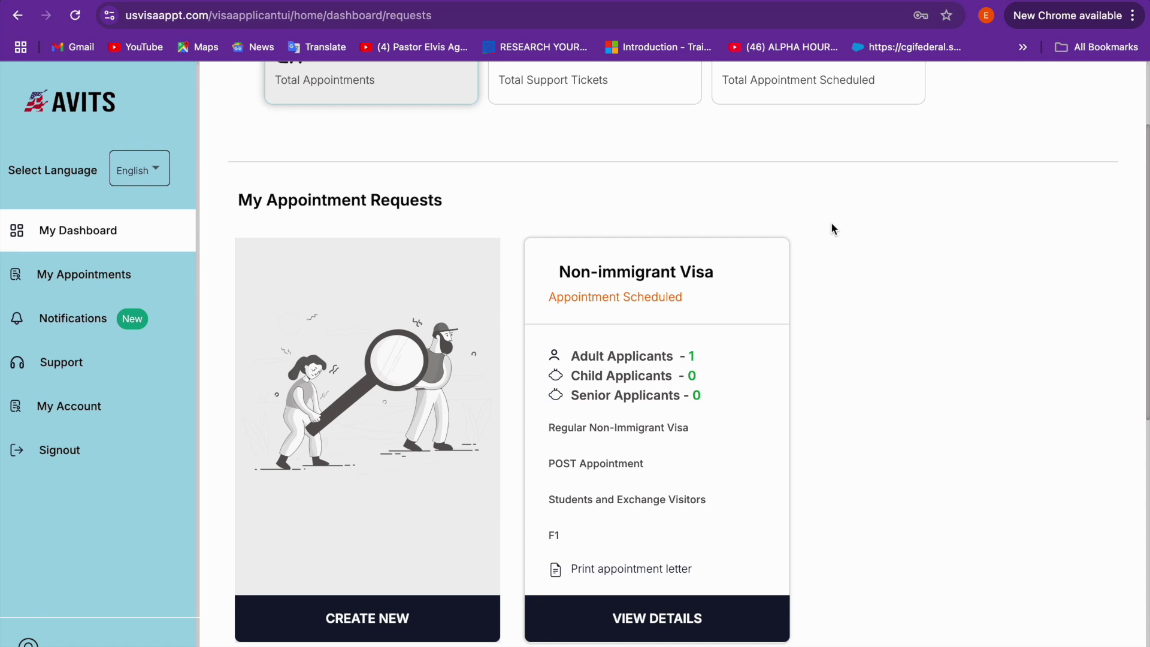
scroll(832, 229, down, 1)
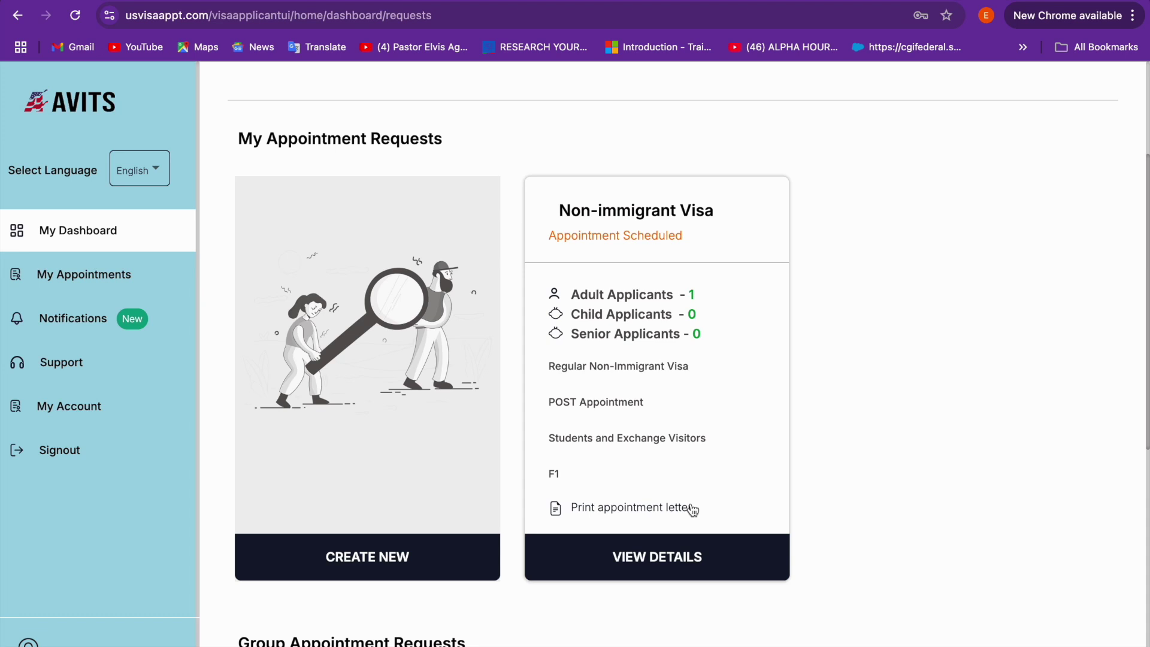
click(640, 509)
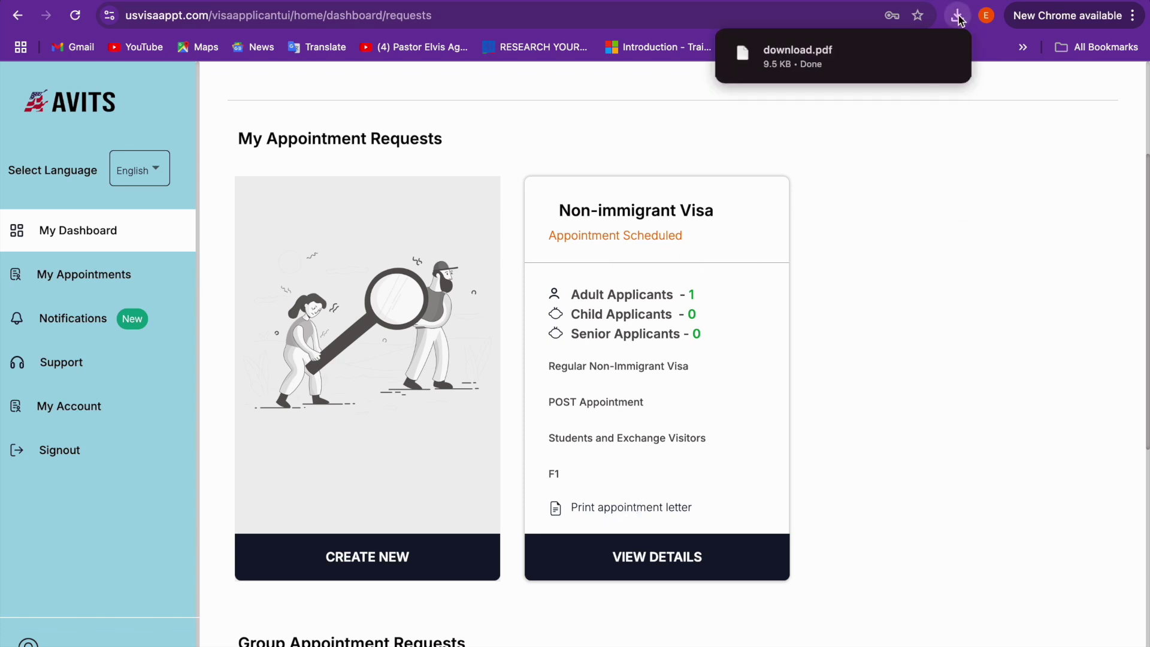
mouse_move(791, 63)
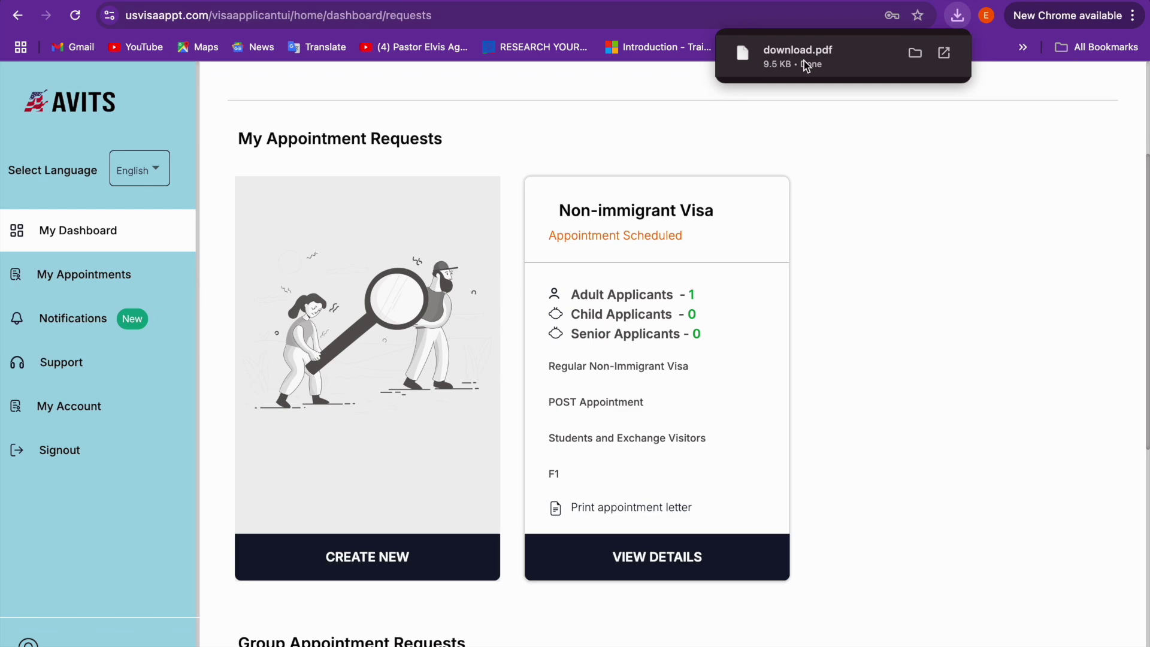
click(804, 60)
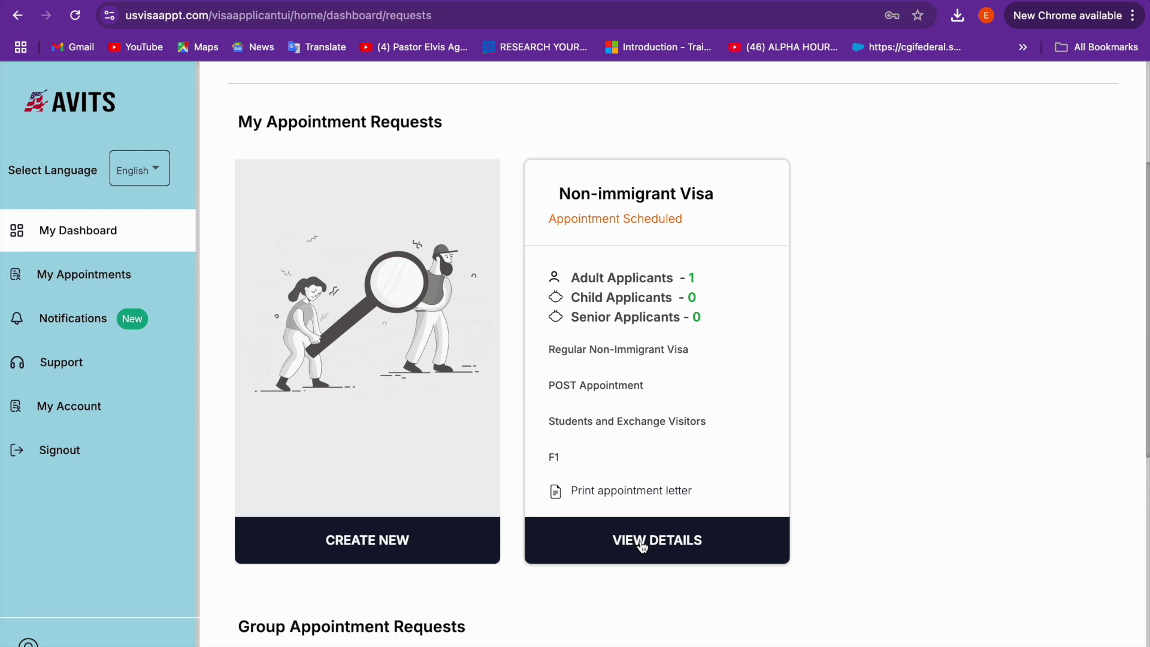
From the scheduled appointment's details, start an emergency request with Student and Exchange Visitor Facilitation as the reason
click(642, 542)
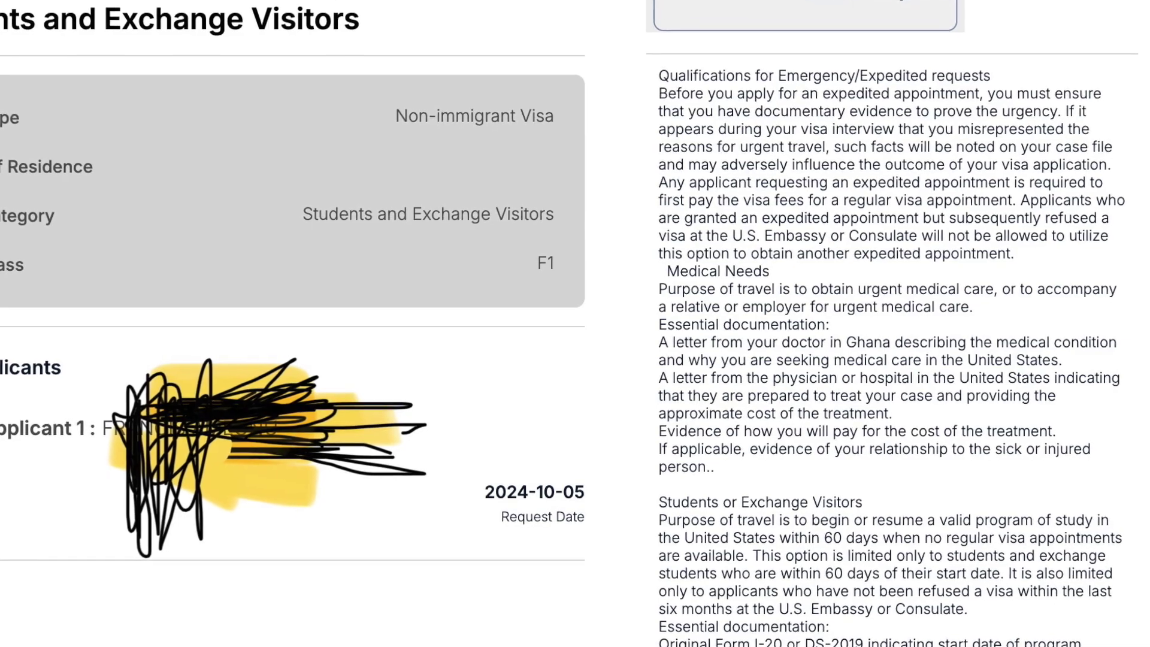
click(887, 13)
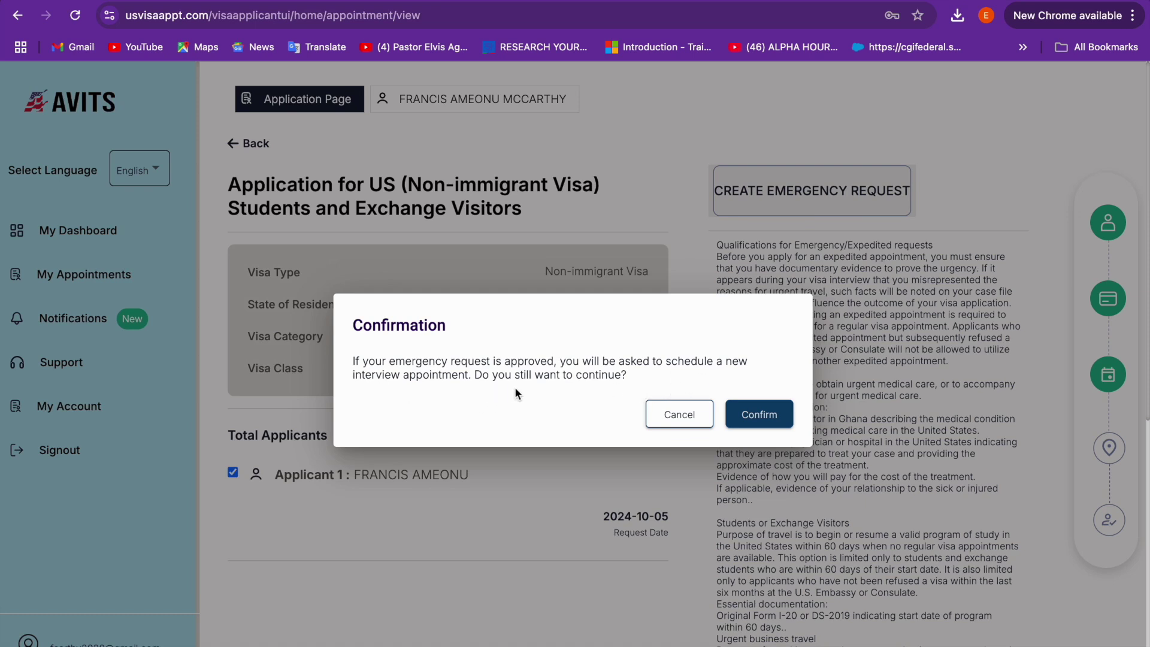
click(760, 415)
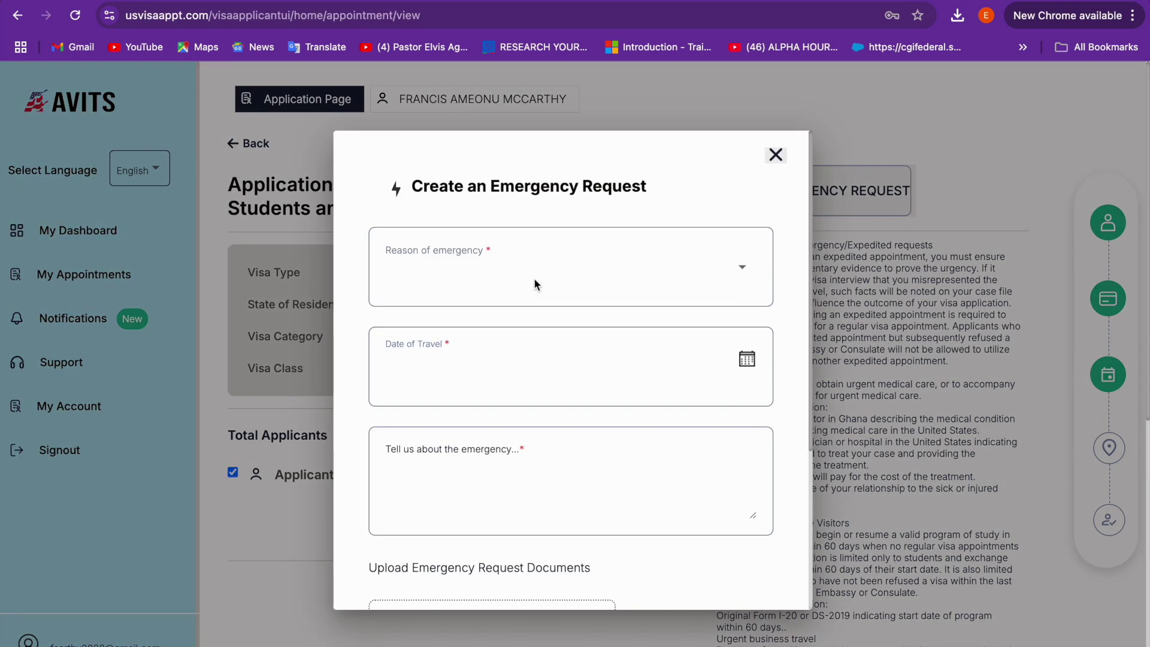
click(737, 271)
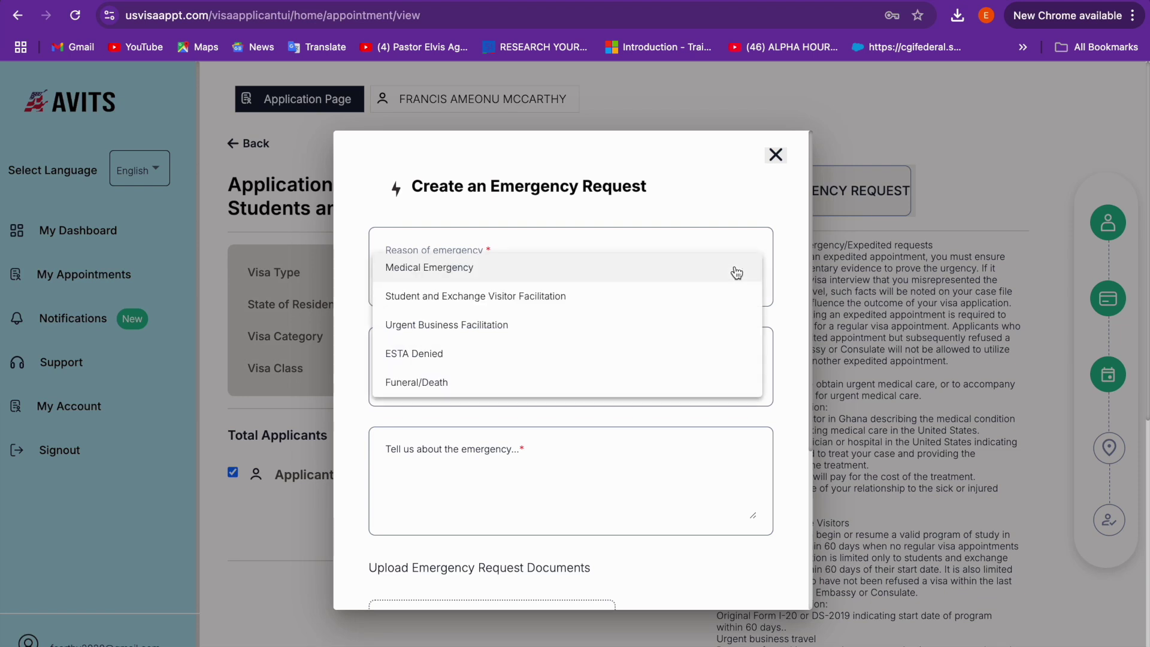
click(476, 298)
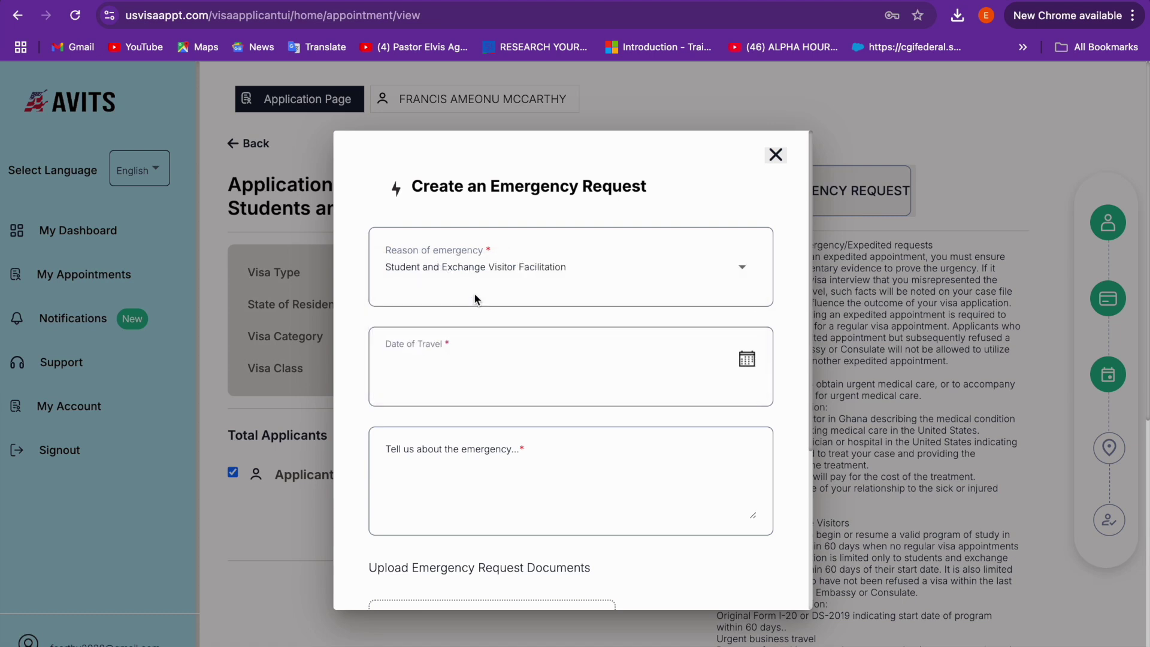
Set the emergency request's date of travel to December 21, 2024
scroll(589, 378, down, 1)
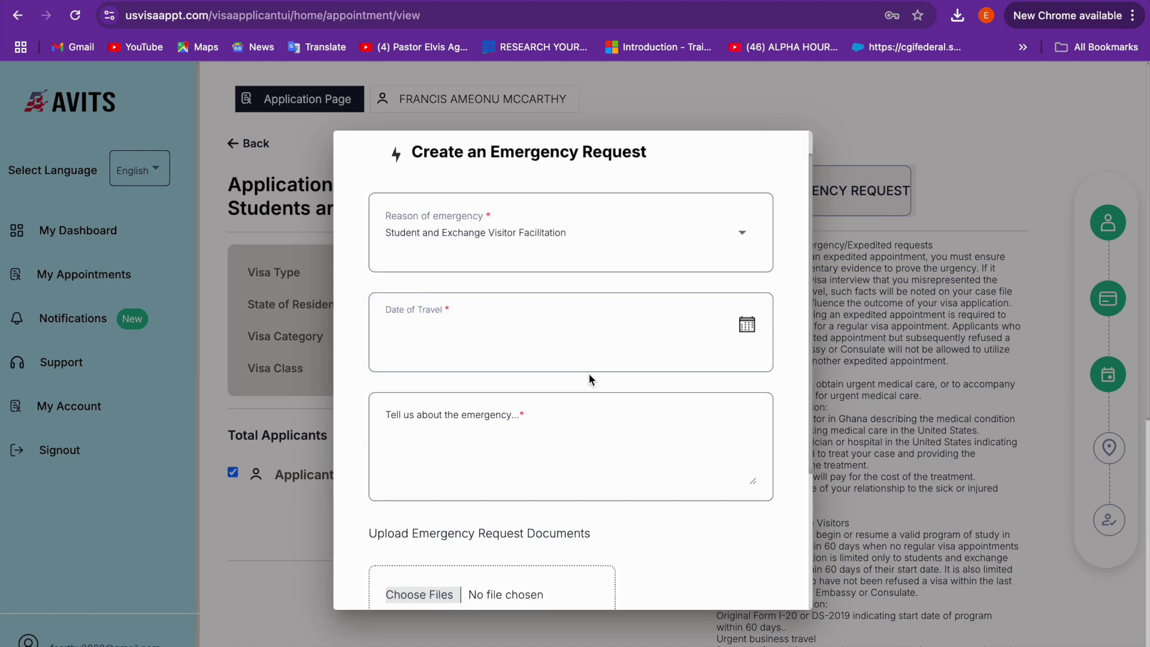
click(746, 327)
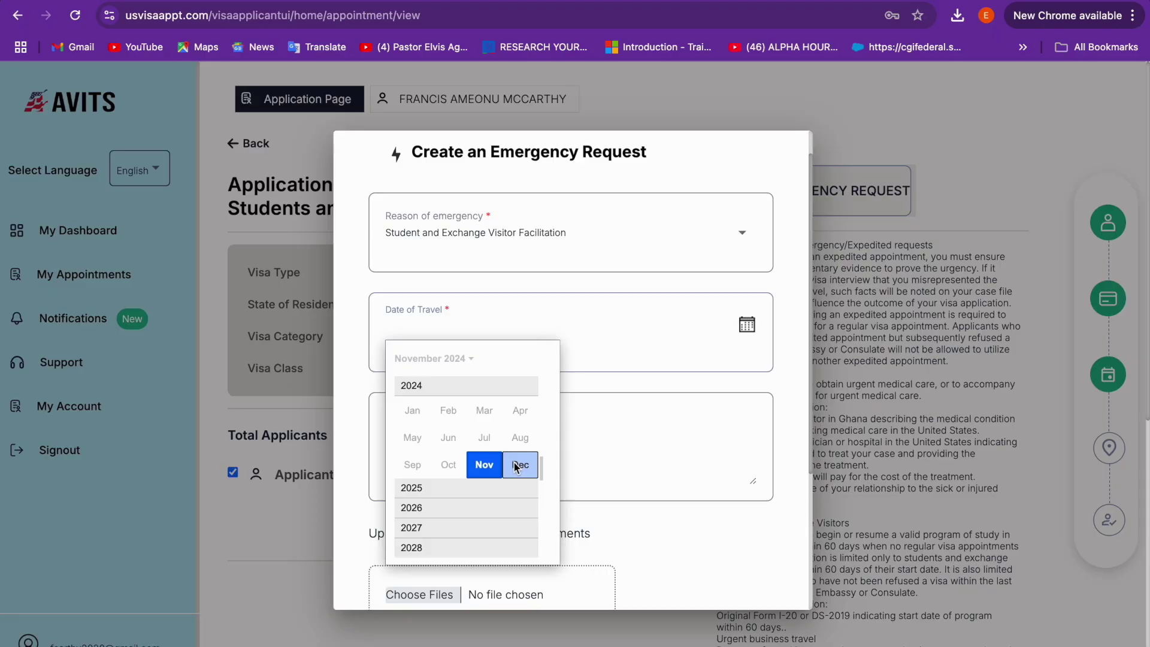
click(523, 466)
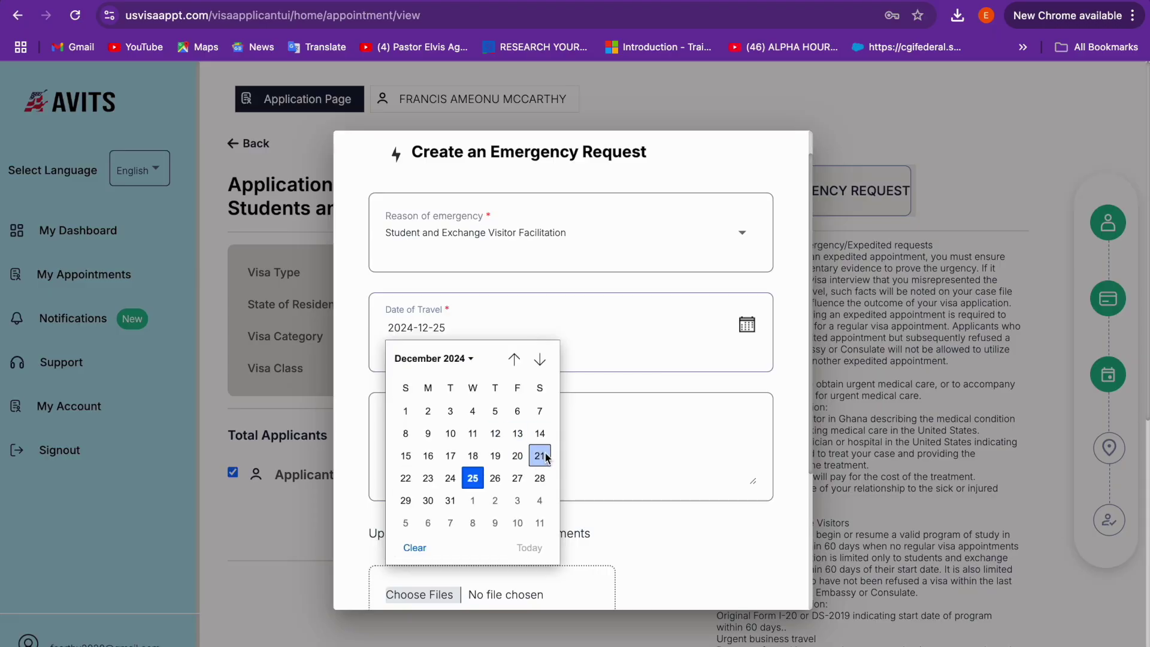
click(534, 460)
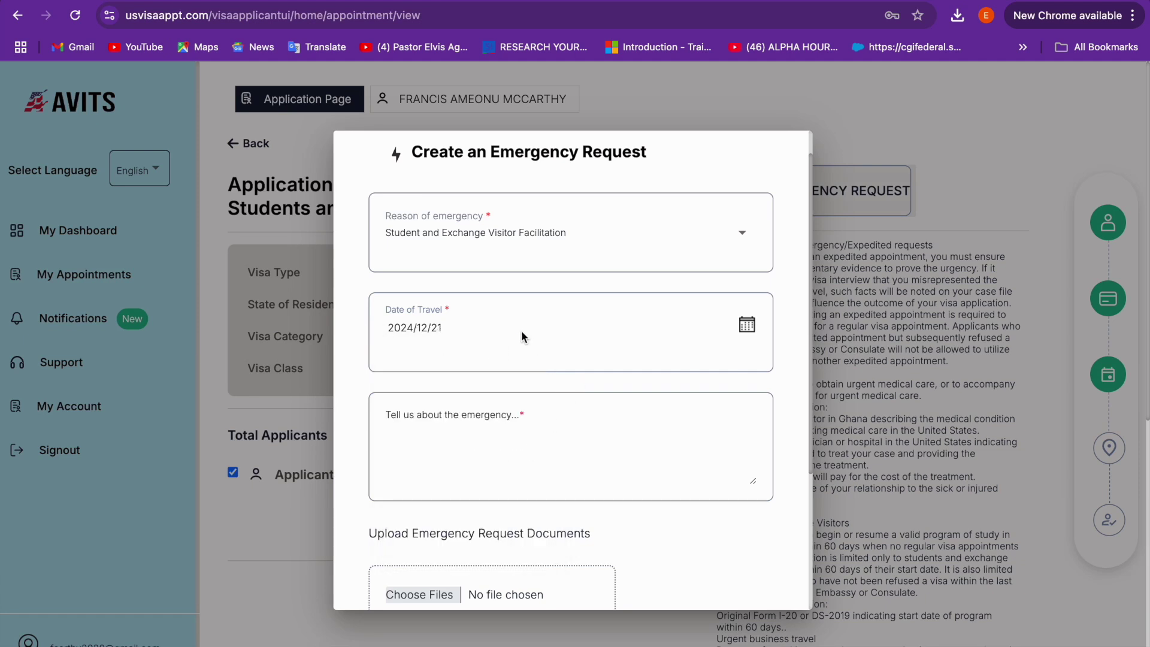
Change the date of travel to December 16, 2024 and paste the prepared explanation into the emergency description
click(747, 325)
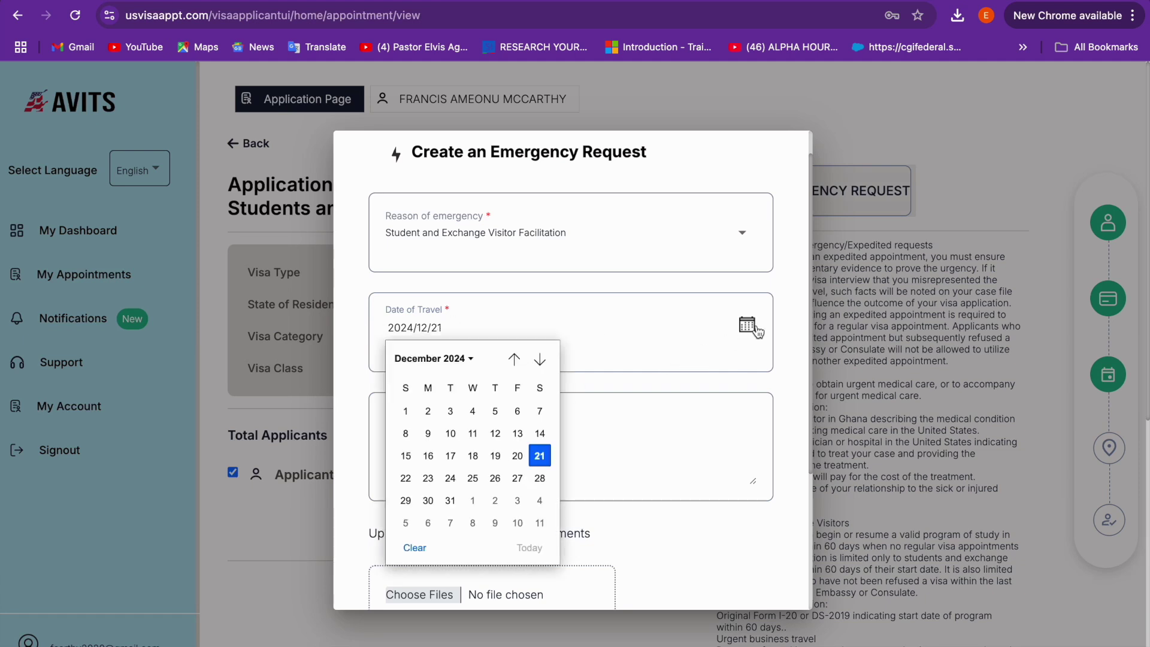
click(429, 456)
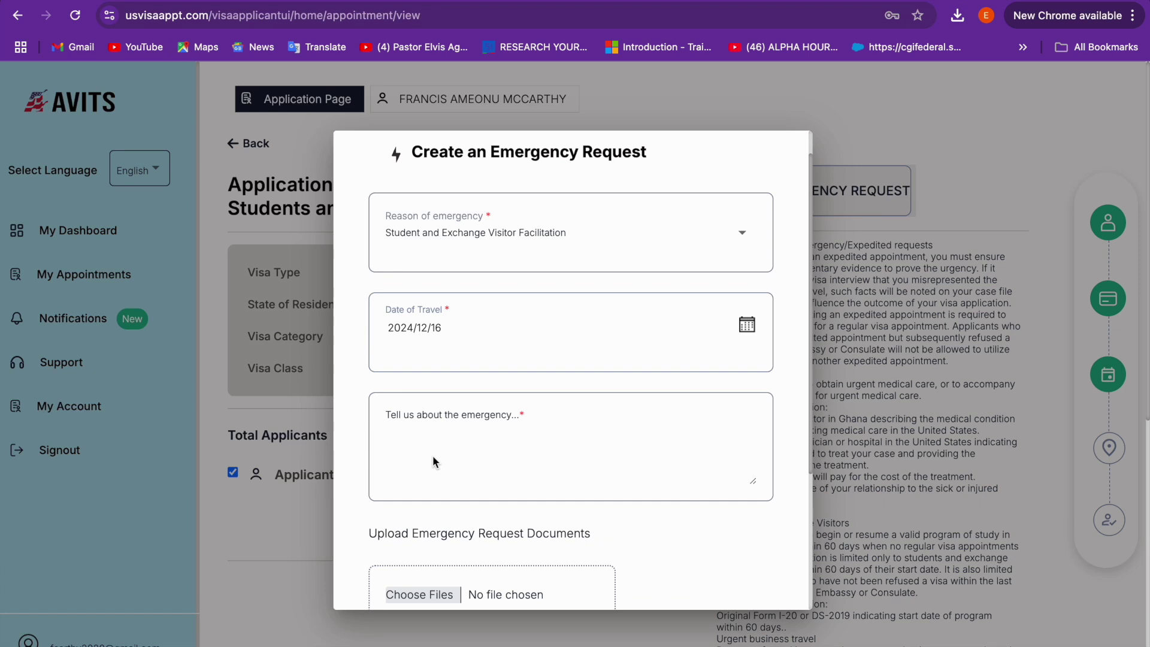
click(394, 422)
key(super+v)
scroll(604, 372, up, 2)
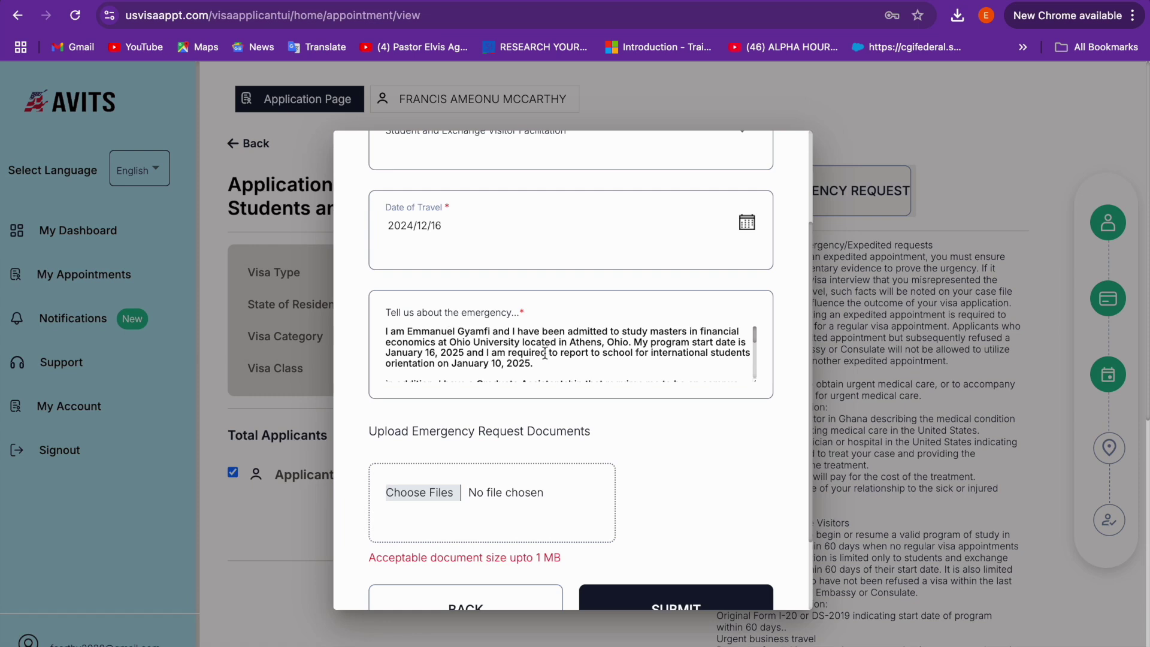
Read through the pasted emergency explanation, checking the program dates, assistantship, current appointment date and listed attachments
scroll(544, 353, down, 1)
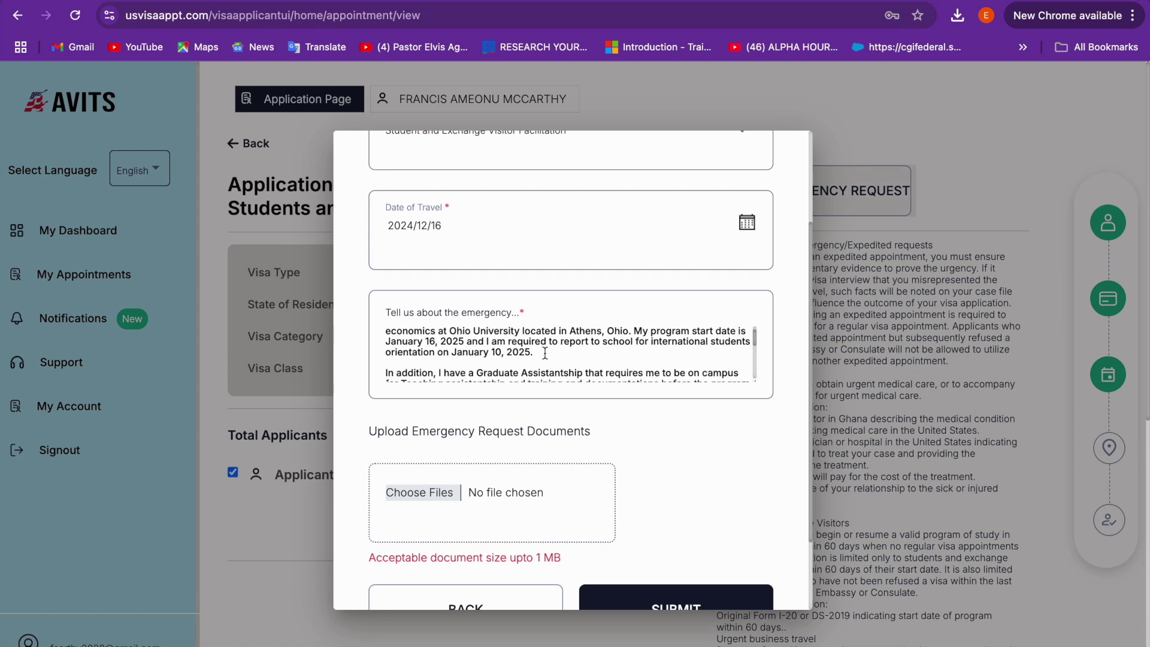
scroll(545, 353, up, 1)
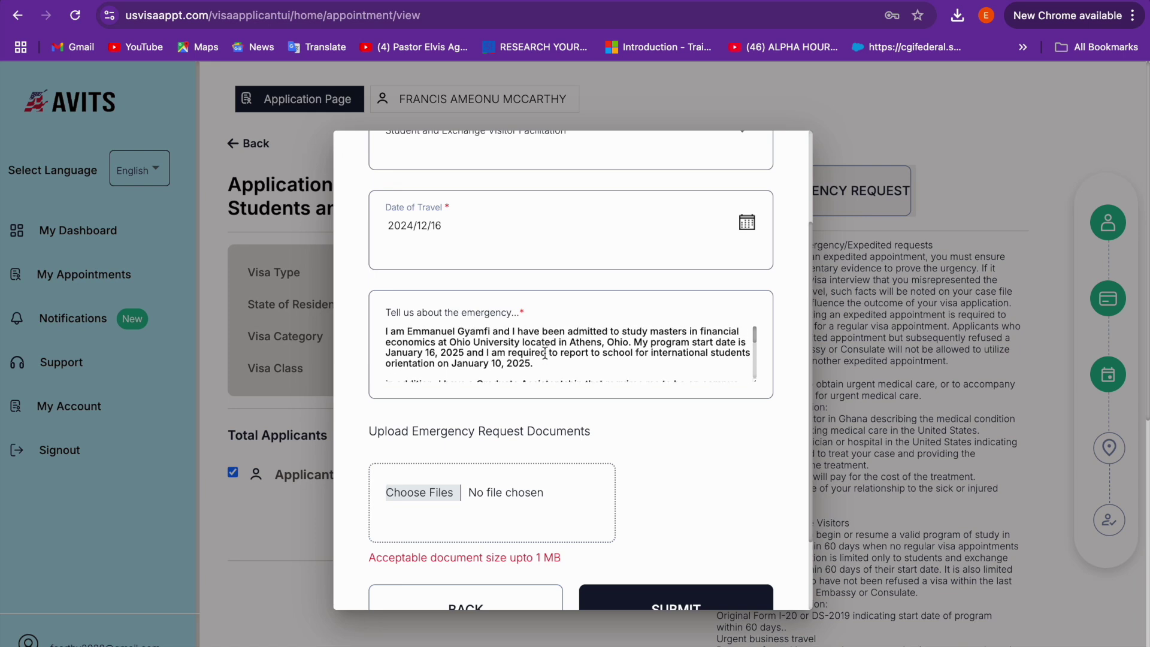
scroll(545, 354, down, 1)
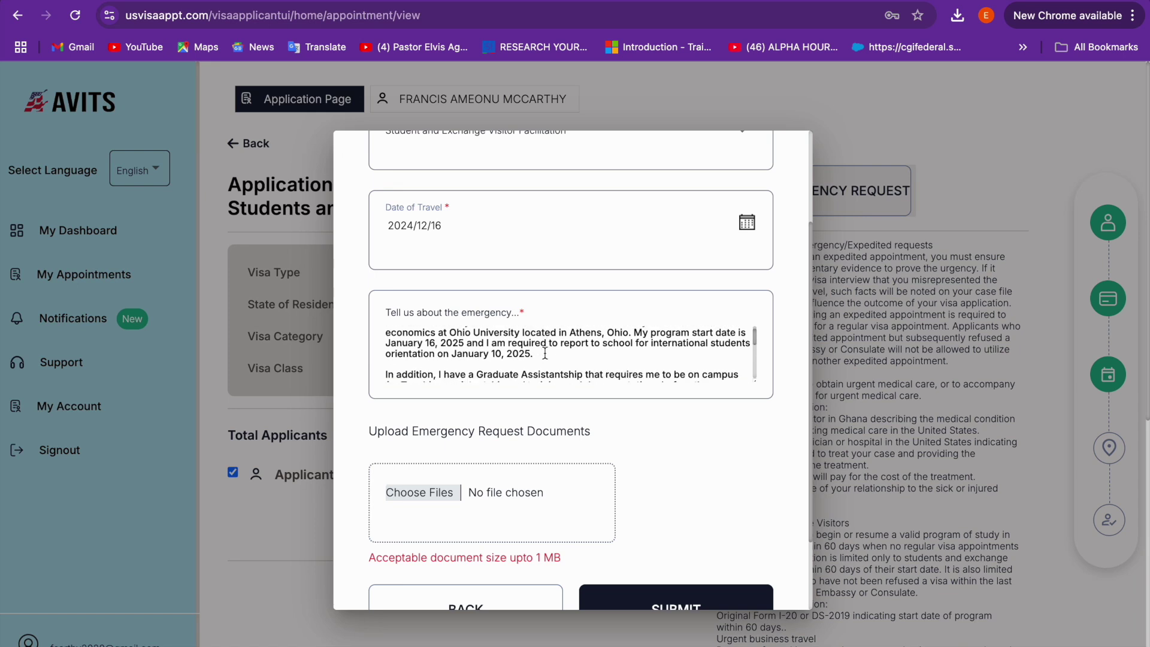
scroll(544, 353, up, 1)
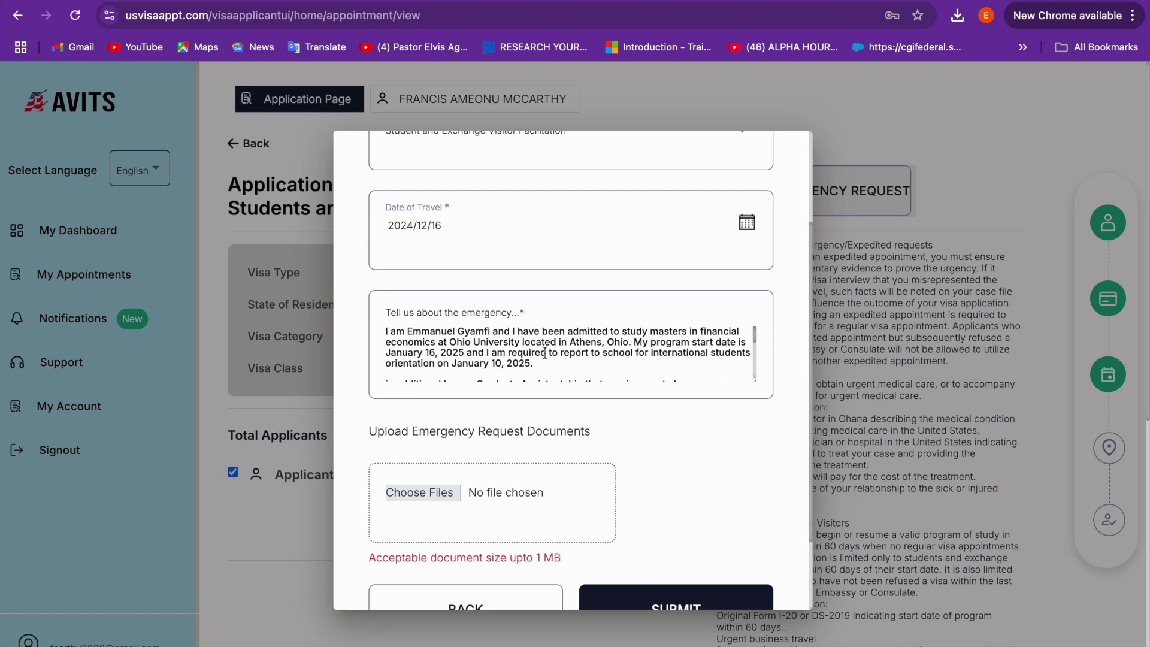
scroll(545, 353, down, 1)
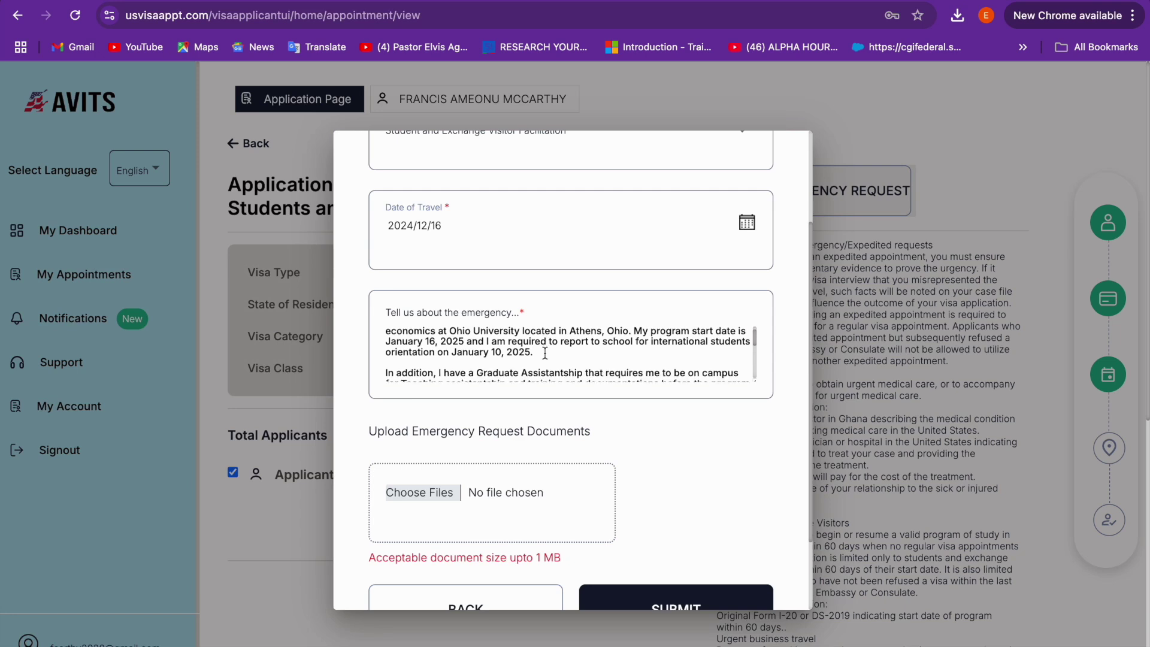
scroll(599, 354, down, 1)
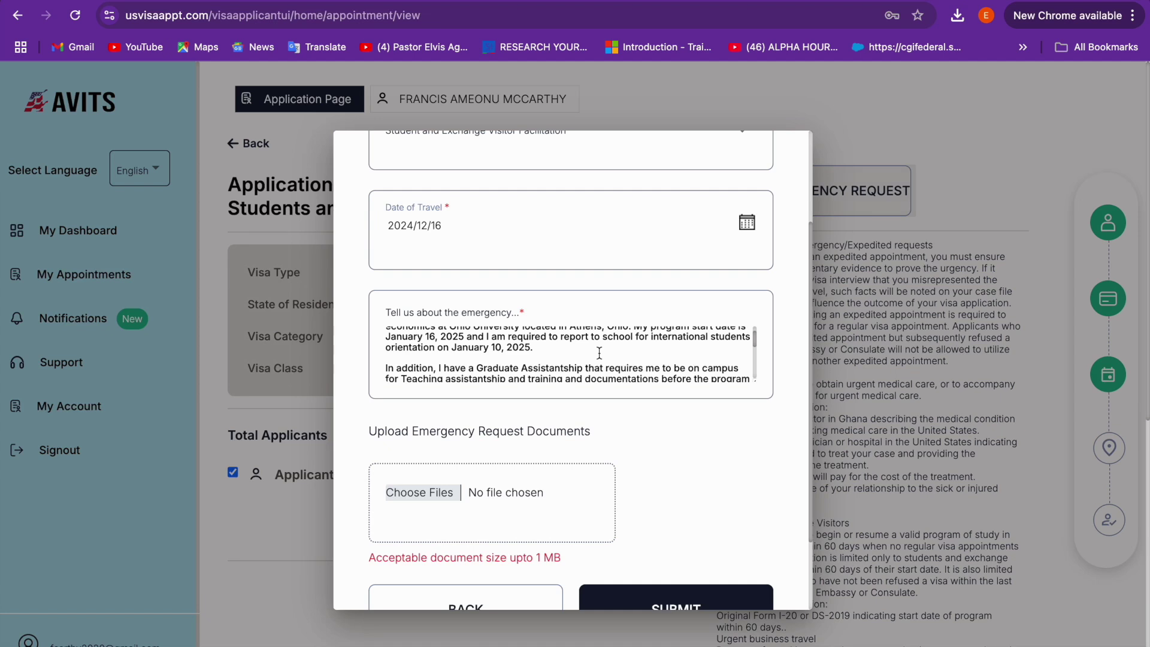
scroll(600, 353, down, 1)
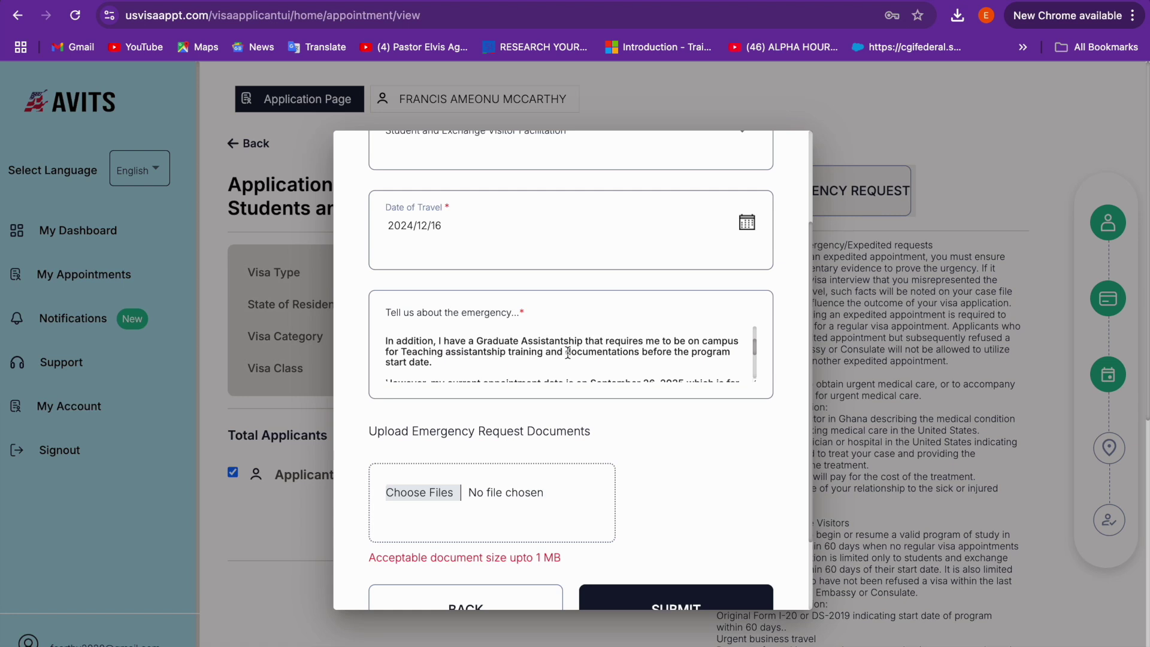
scroll(568, 353, down, 2)
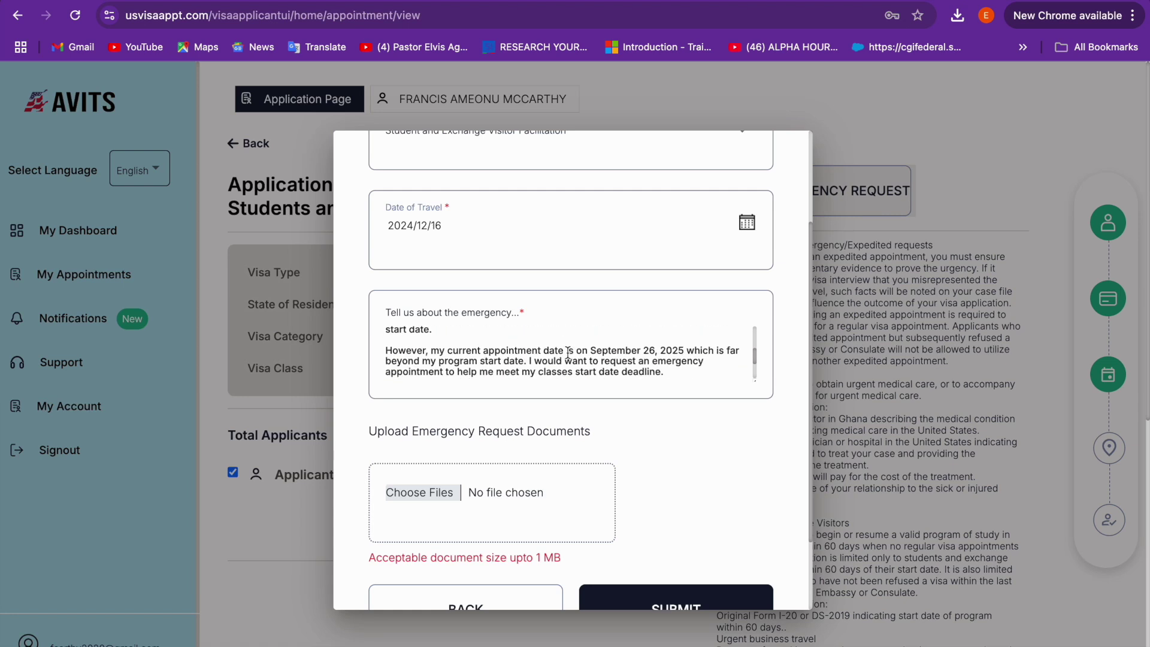
scroll(568, 353, down, 1)
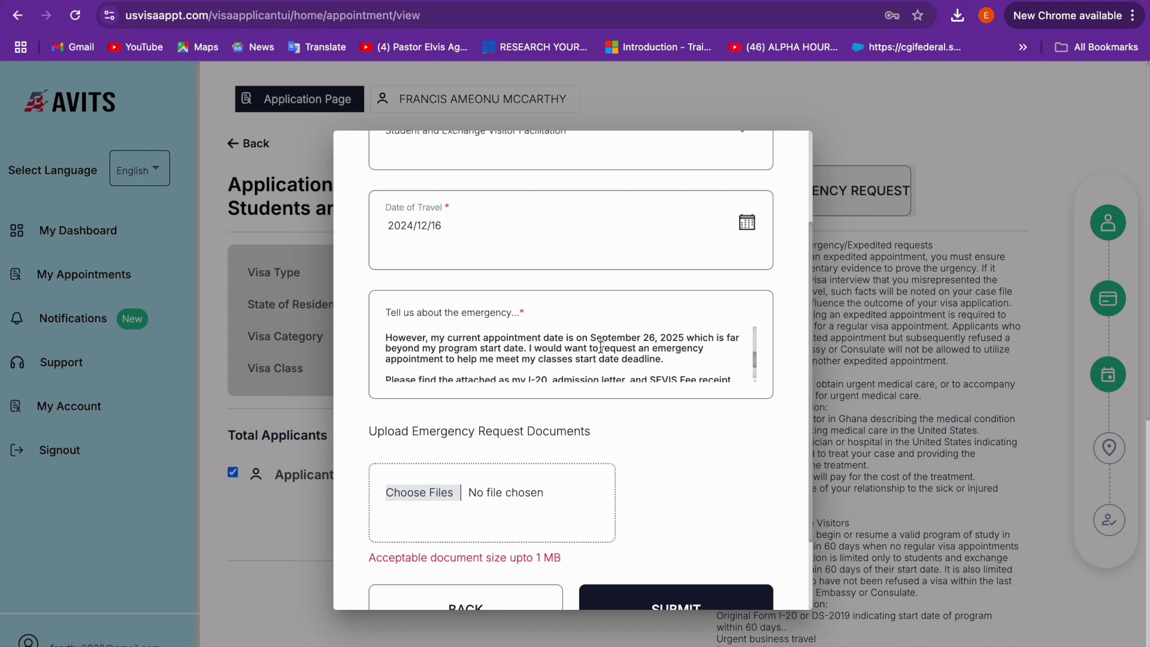
scroll(693, 356, down, 1)
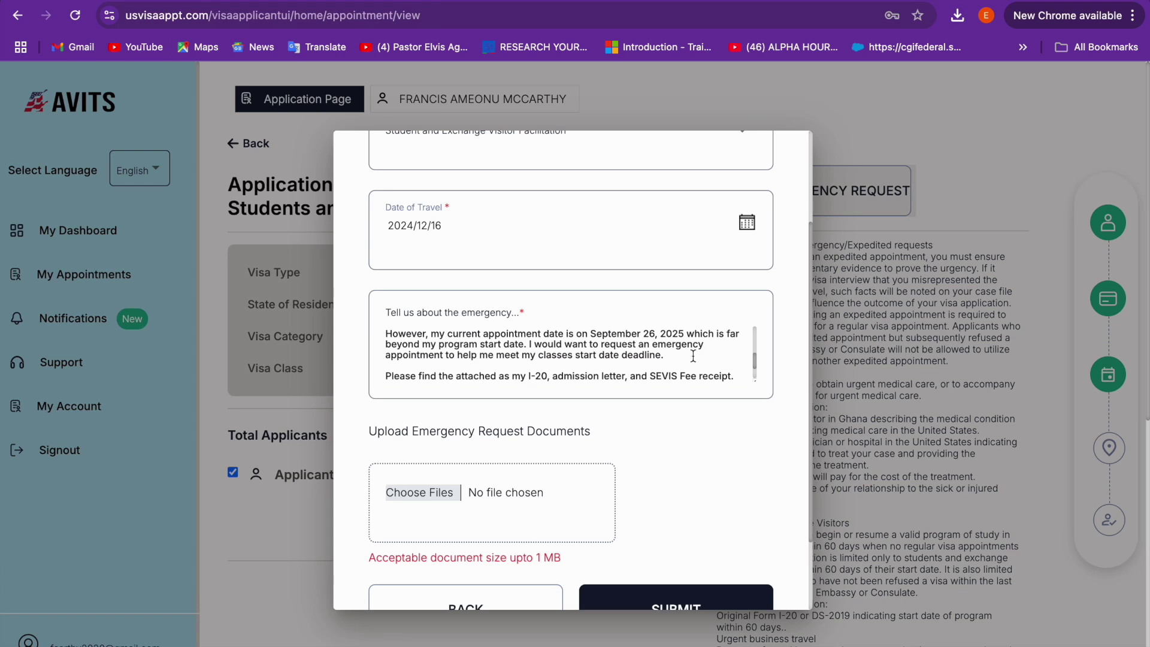
scroll(693, 356, down, 1)
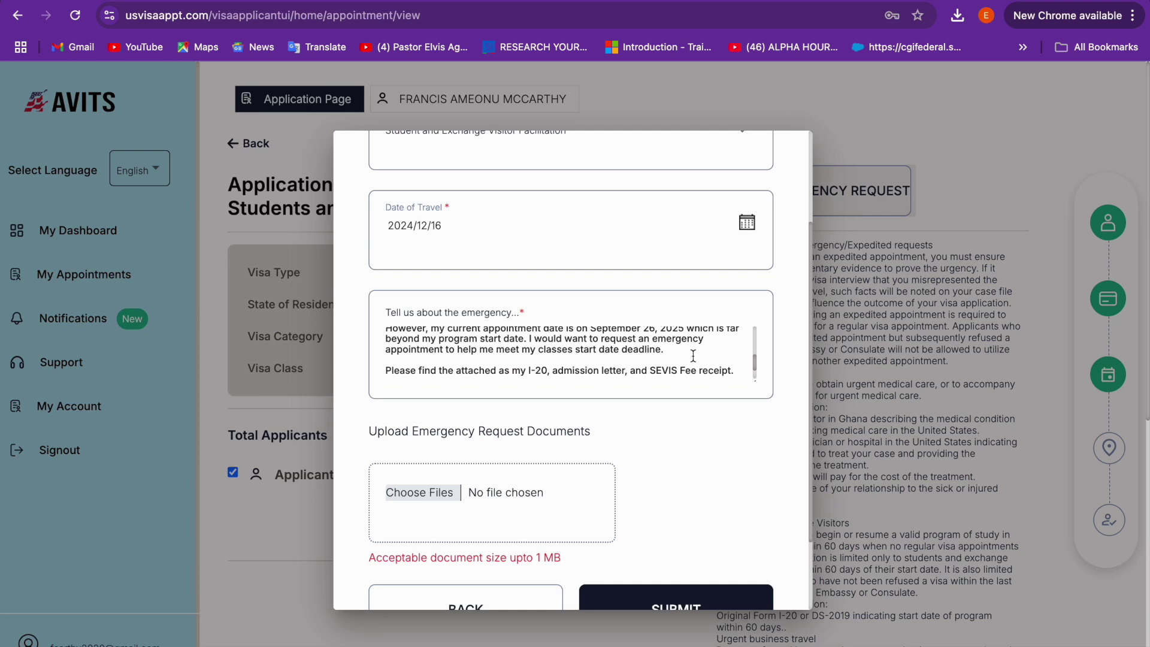
scroll(693, 355, down, 3)
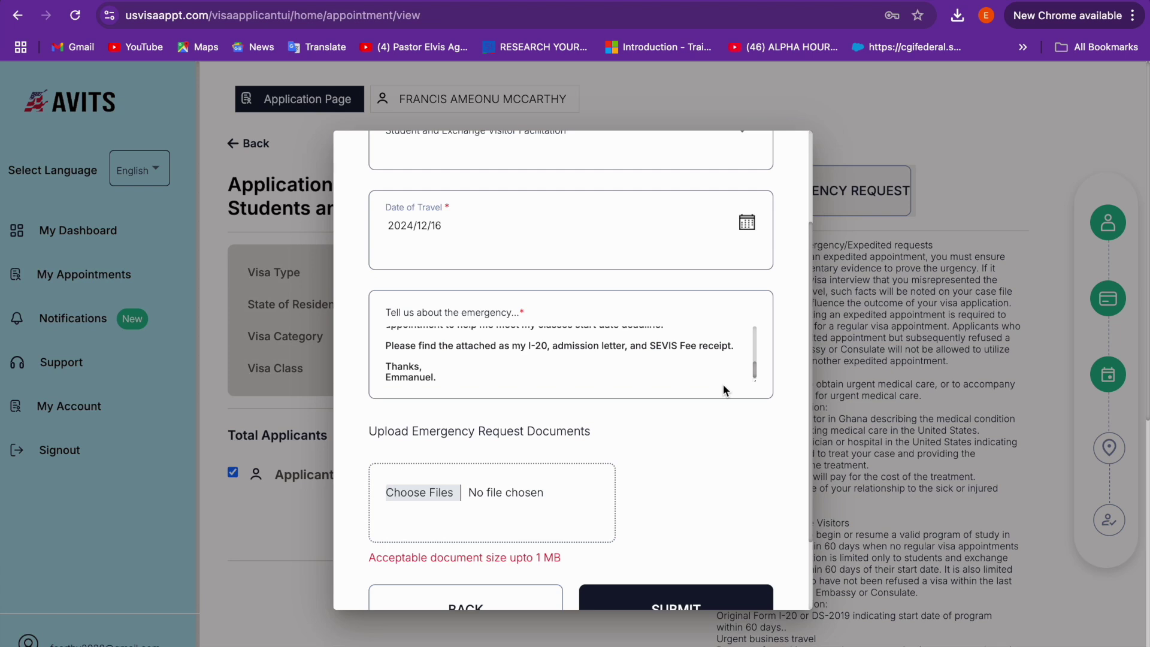
Open the file chooser for the emergency request documents and cancel it without selecting a file
scroll(723, 391, down, 1)
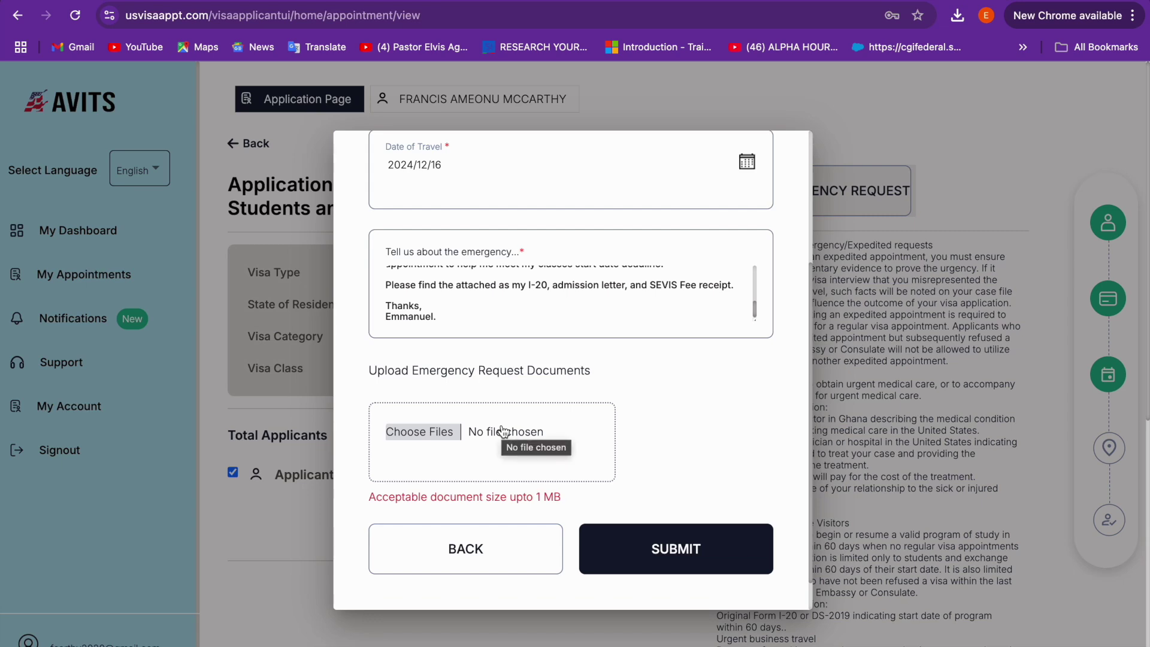
click(431, 443)
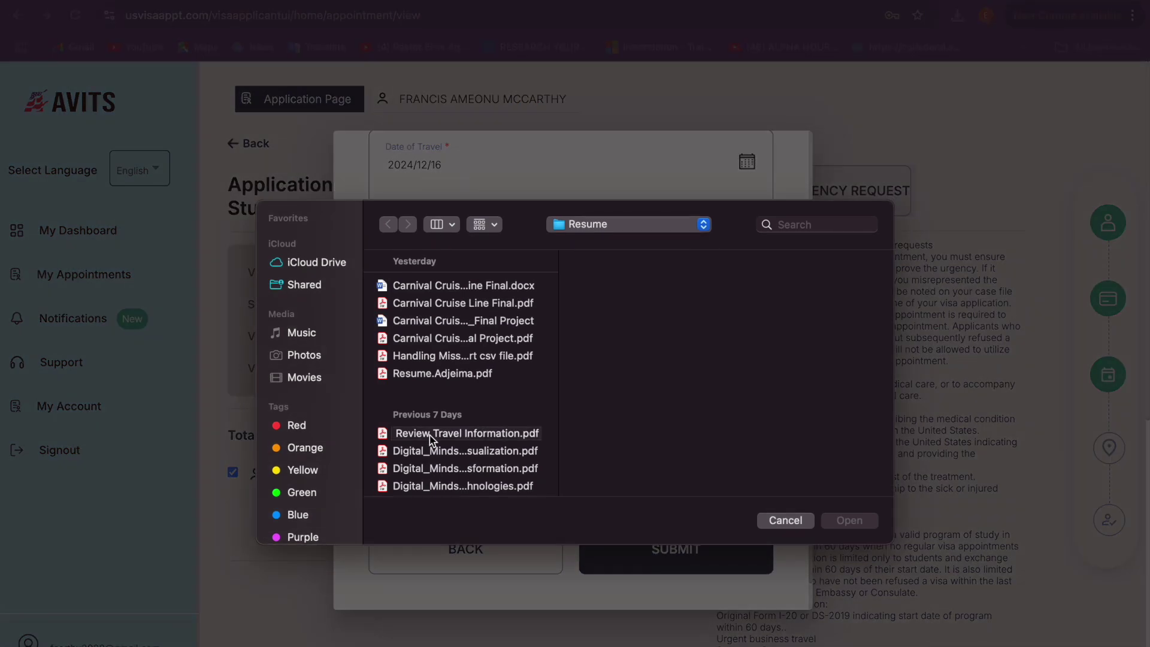
click(802, 522)
scroll(750, 499, down, 1)
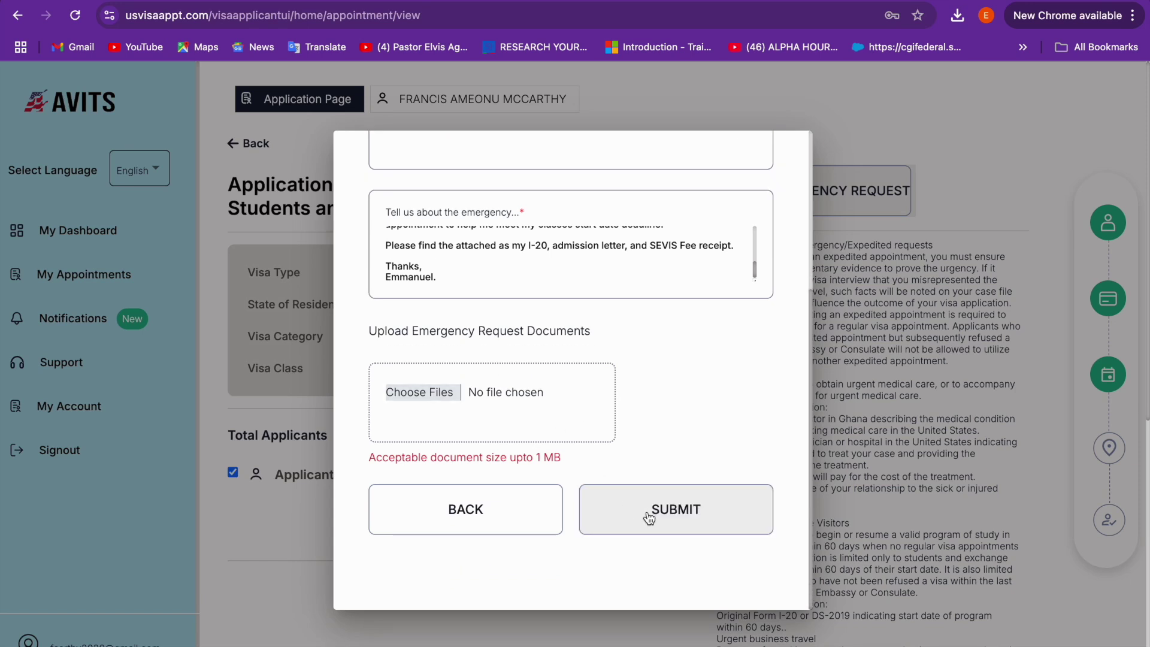
Close the emergency request form without submitting it and go through the dashboard to the Support page
scroll(637, 363, up, 6)
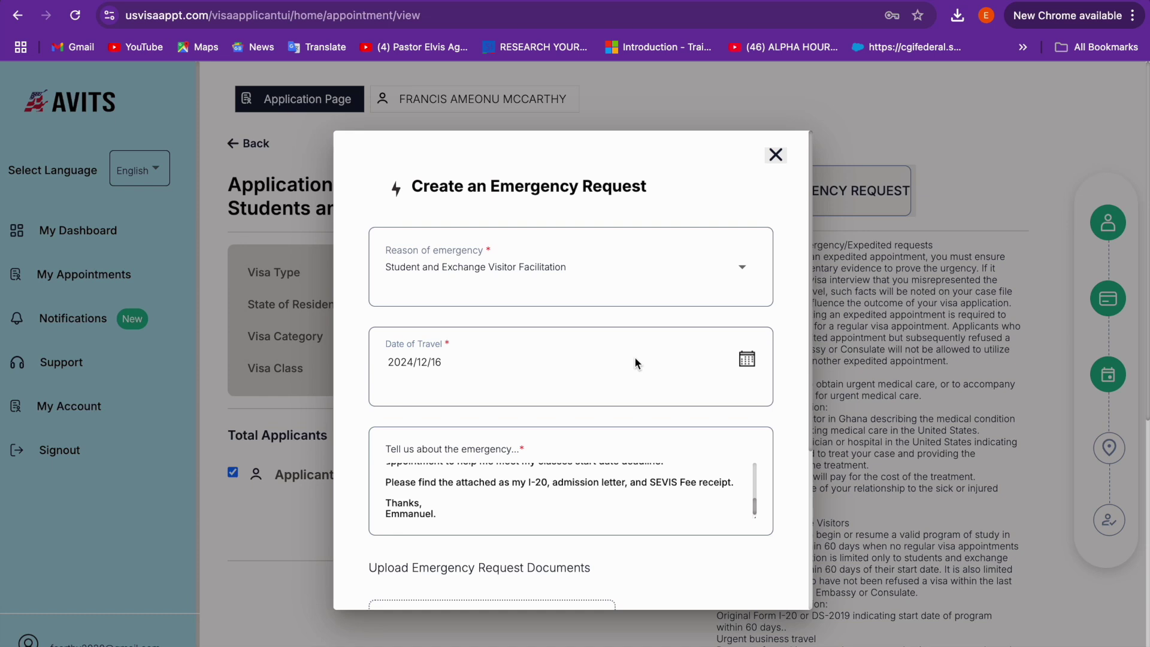
click(776, 155)
click(146, 249)
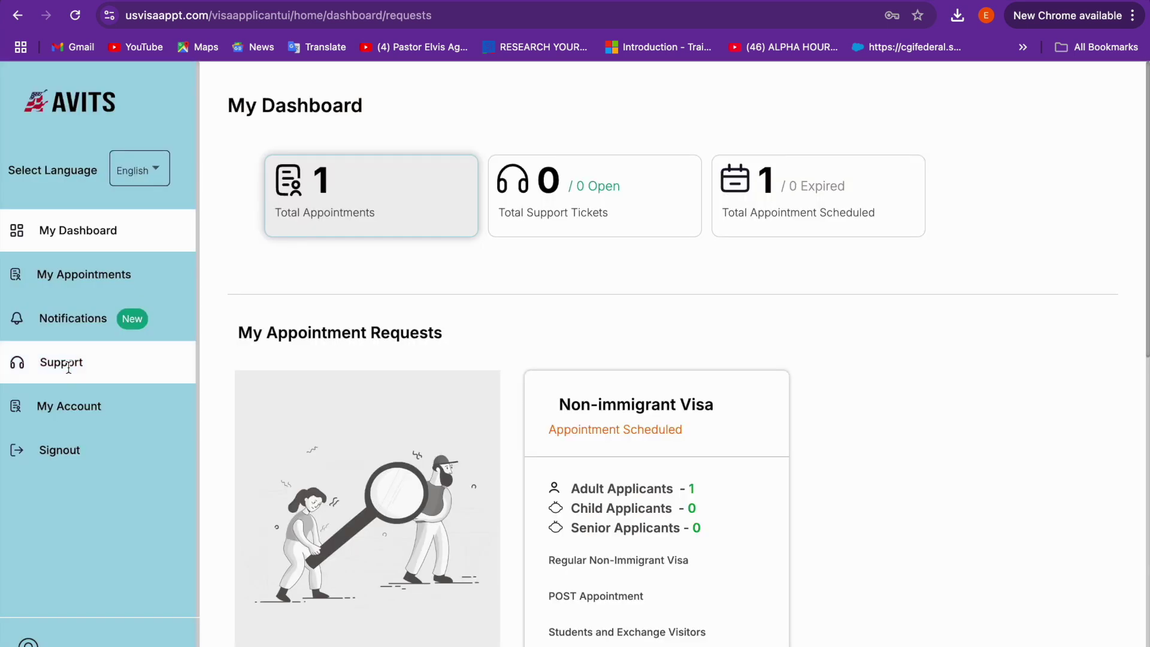
click(68, 365)
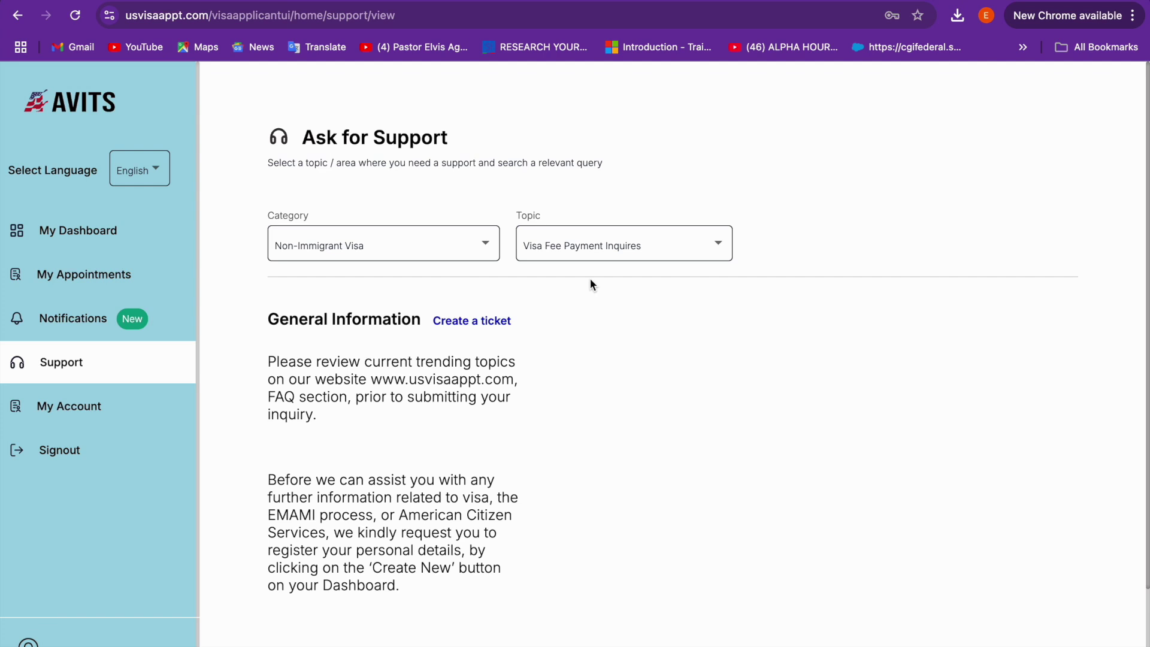